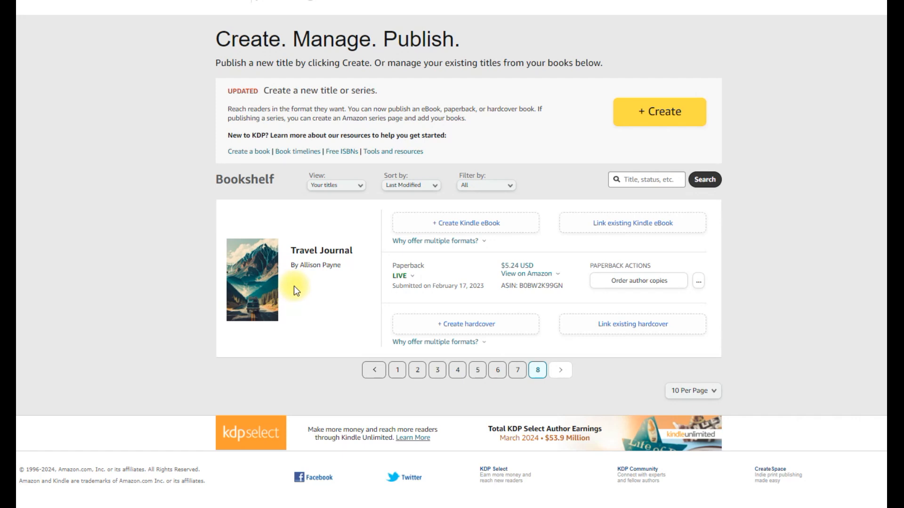
View the author copies order page for the Travel Journal paperback, check the available marketplaces, and return to the bookshelf
mouse_move(508, 276)
left_click(516, 272)
left_click(631, 288)
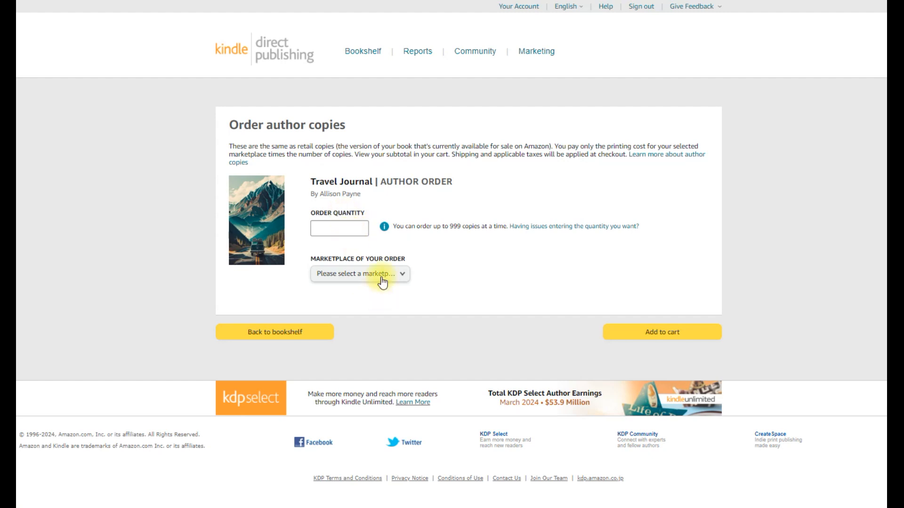
left_click(404, 278)
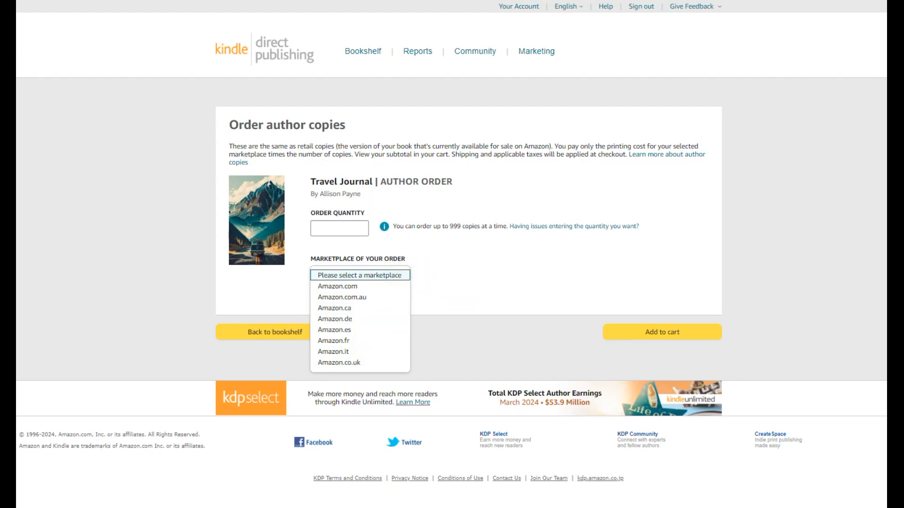
key("alt+Left")
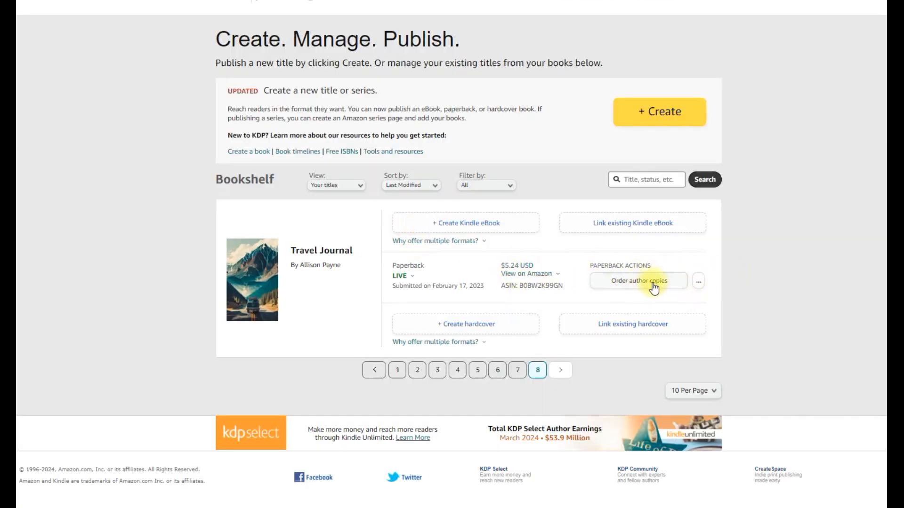
Open the print book details of Travel Journal for editing and review the fields through the Categories section
left_click(701, 285)
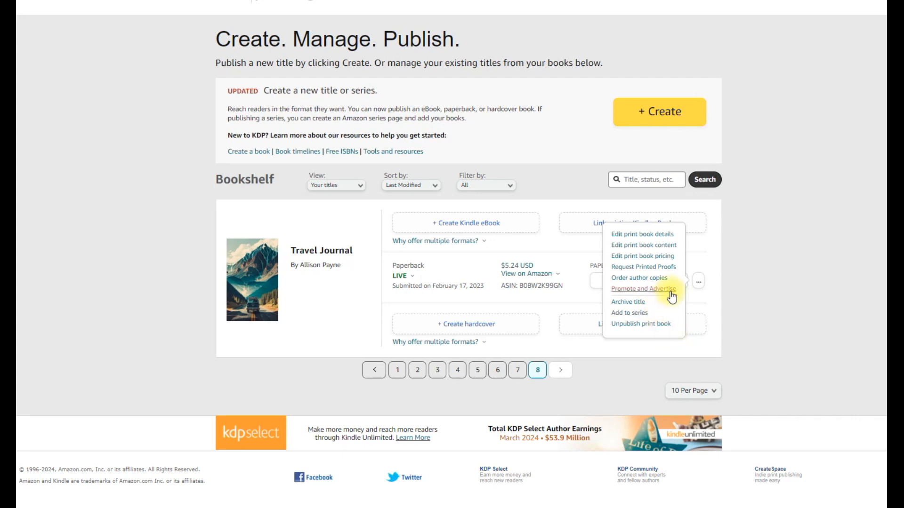
left_click(651, 235)
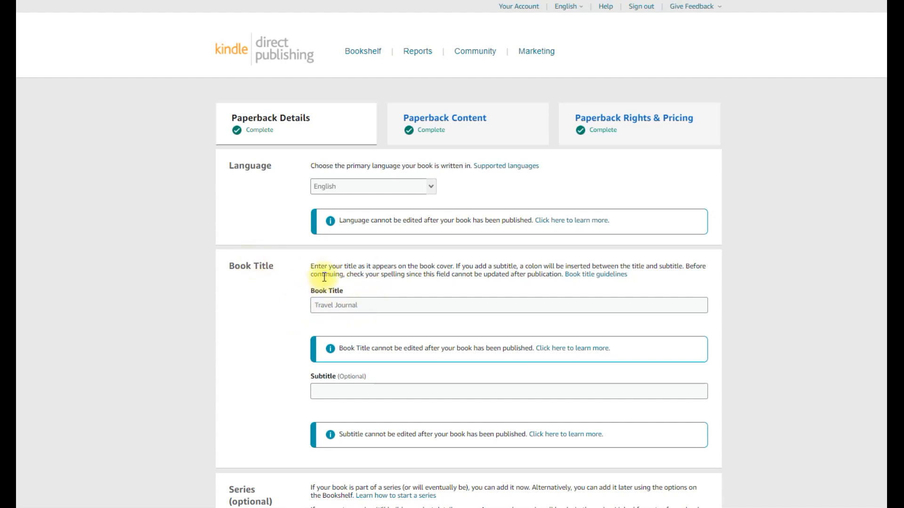
scroll(363, 303, "down", 3)
scroll(365, 302, "down", 4)
scroll(437, 305, "down", 7)
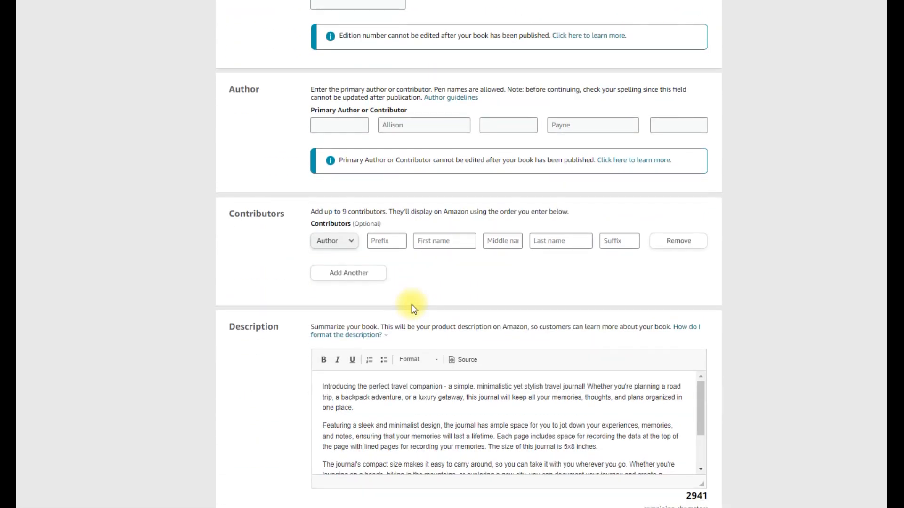
scroll(411, 306, "down", 5)
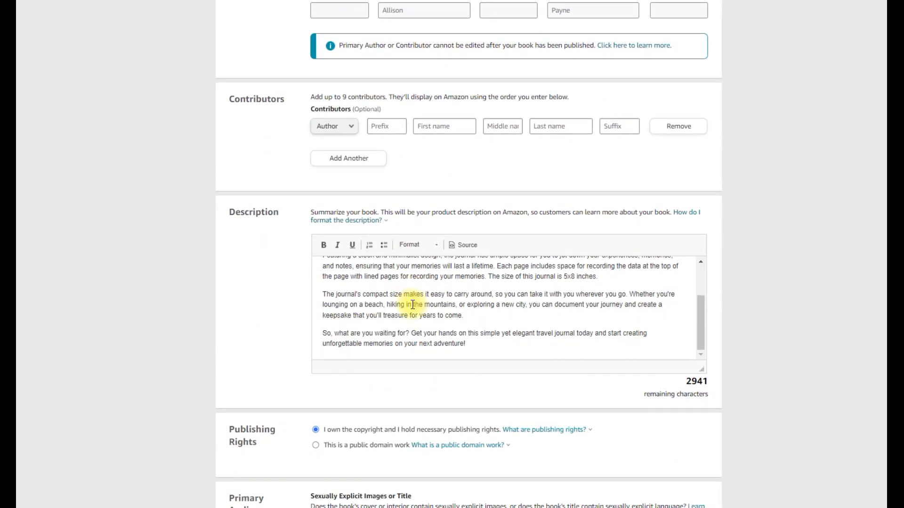
scroll(539, 318, "down", 4)
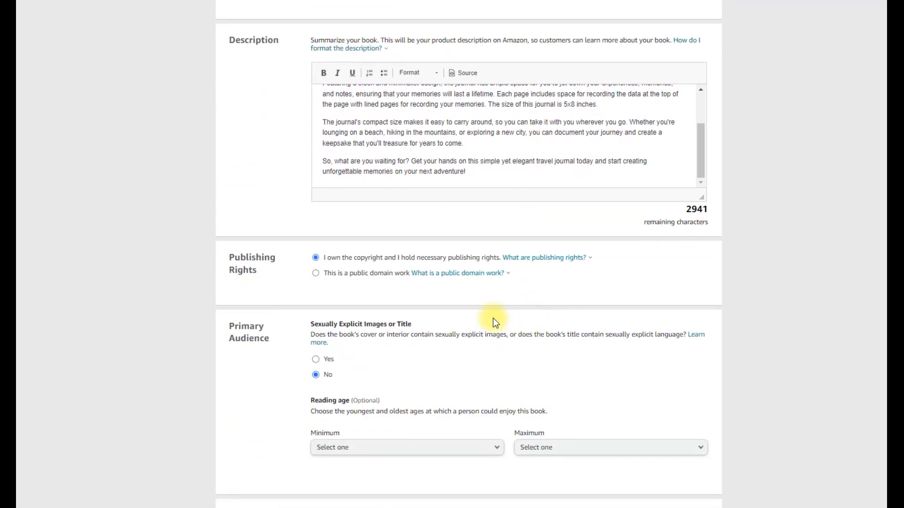
scroll(415, 319, "down", 7)
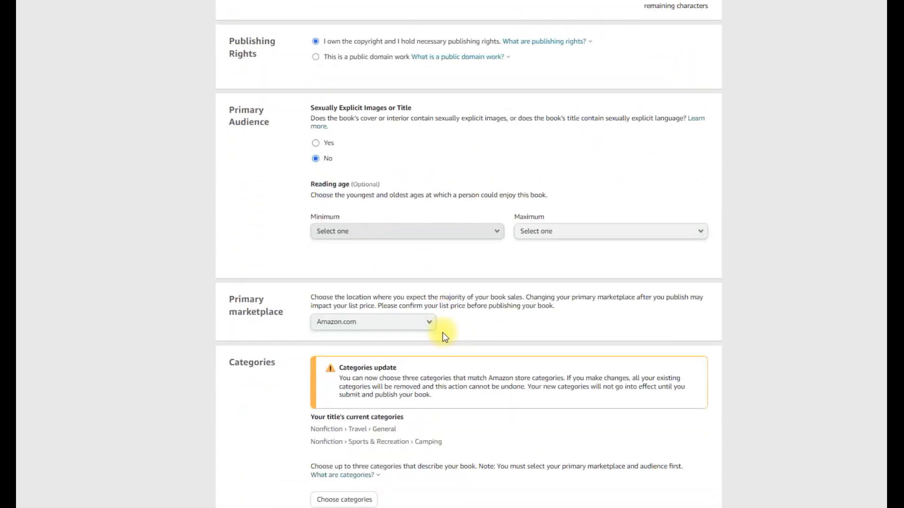
scroll(445, 334, "down", 1)
scroll(400, 222, "down", 3)
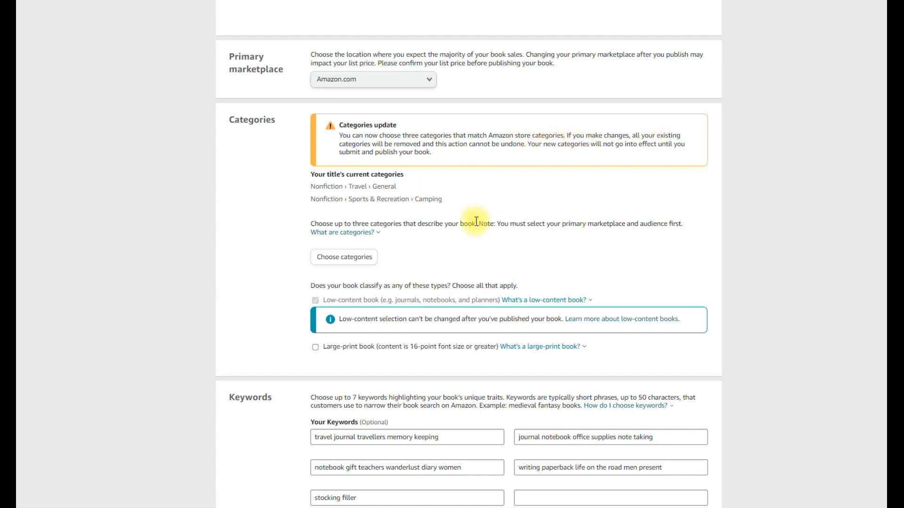
Choose Travel as the first category with the Travel Writing placement, and add a second category entry
left_click(346, 259)
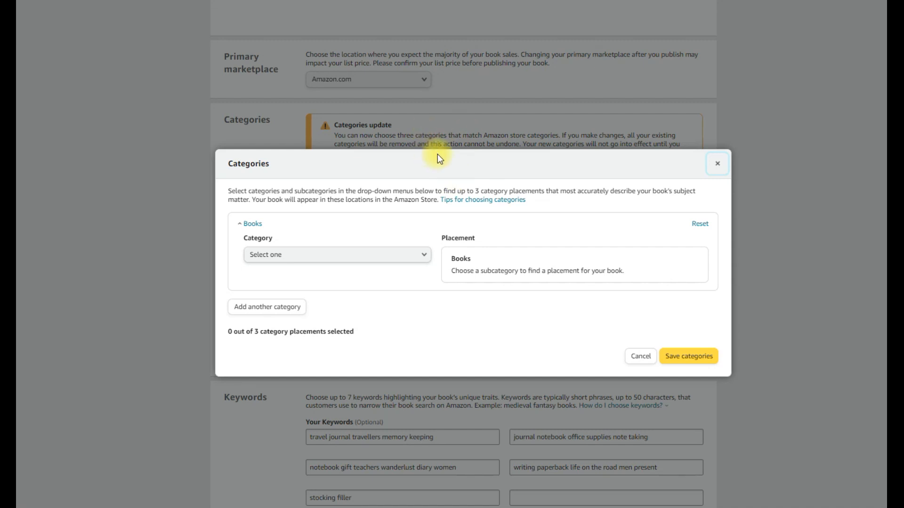
left_click(404, 260)
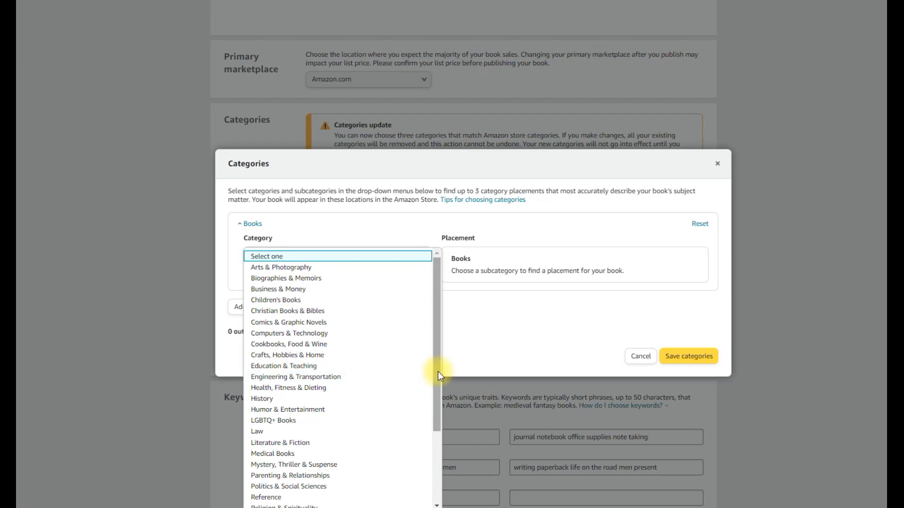
left_click_drag(438, 347, 440, 452)
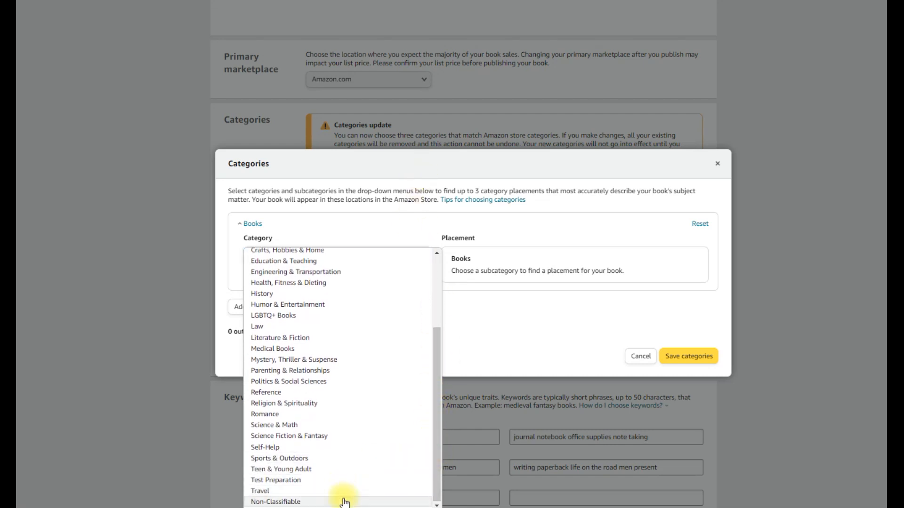
left_click(323, 492)
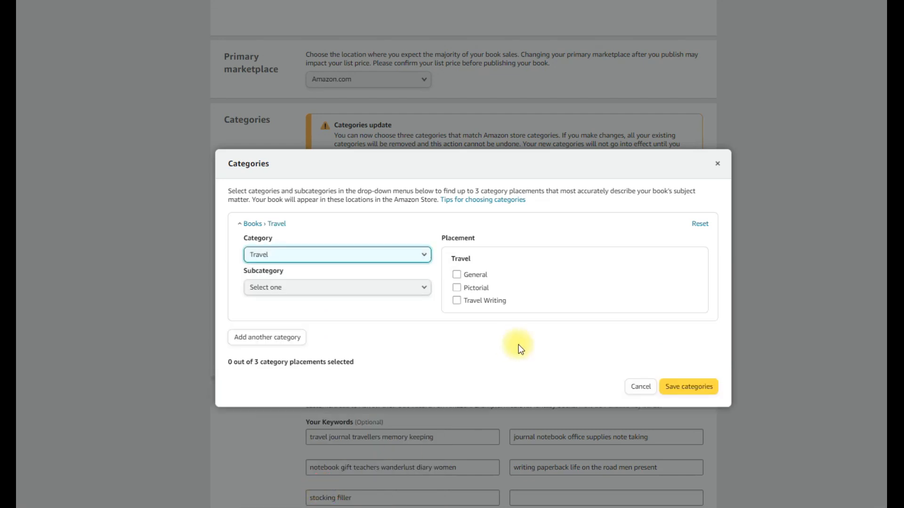
left_click(357, 295)
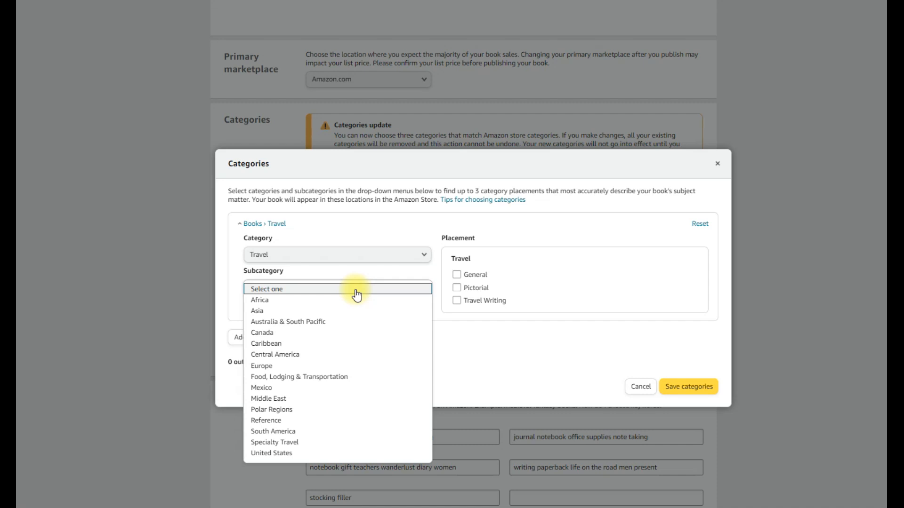
left_click(456, 302)
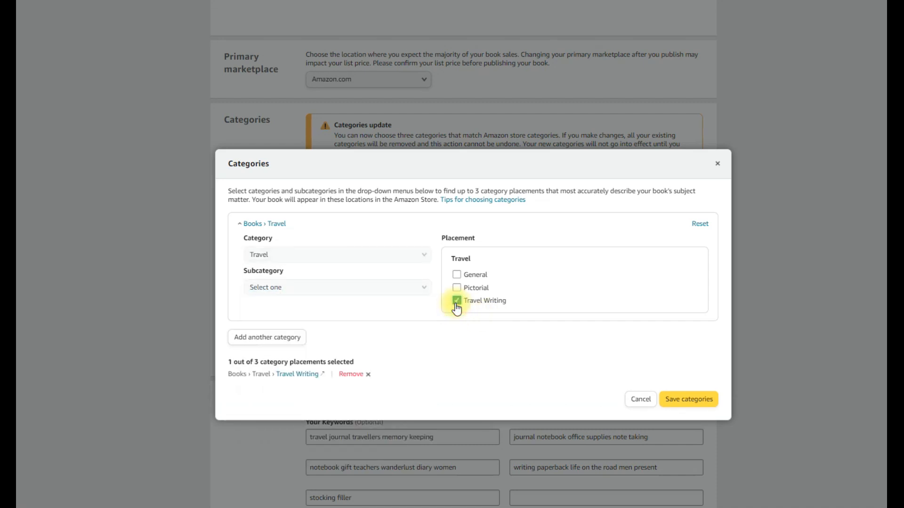
left_click(268, 337)
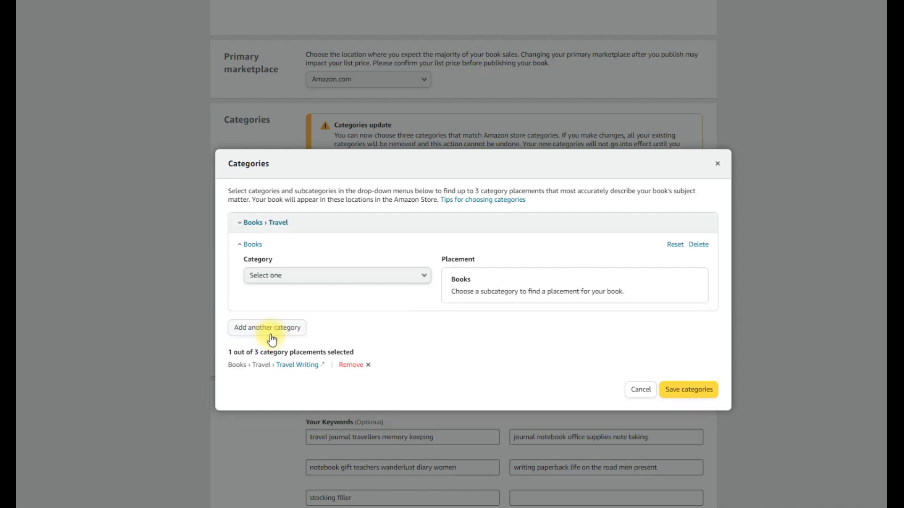
Try Crafts, Hobbies & Home with the Crafts & Hobbies subcategory as the second category
left_click(321, 275)
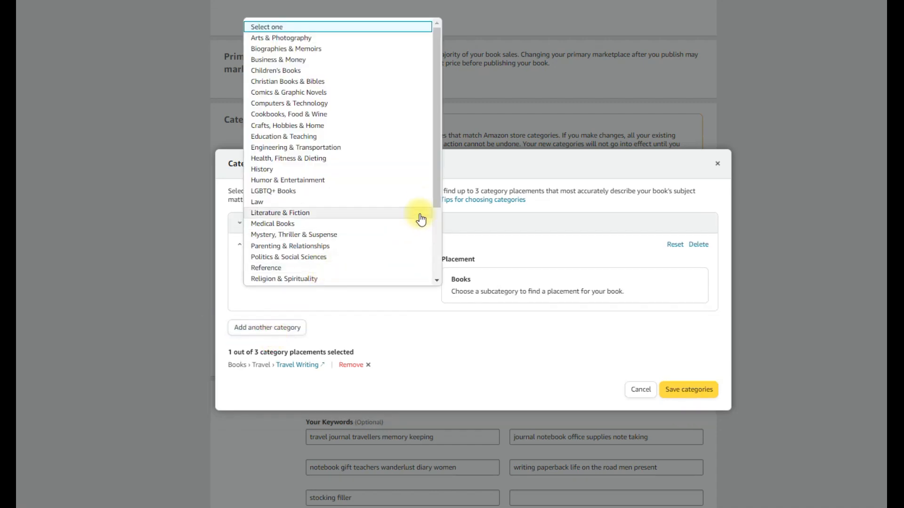
left_click_drag(440, 201, 432, 272)
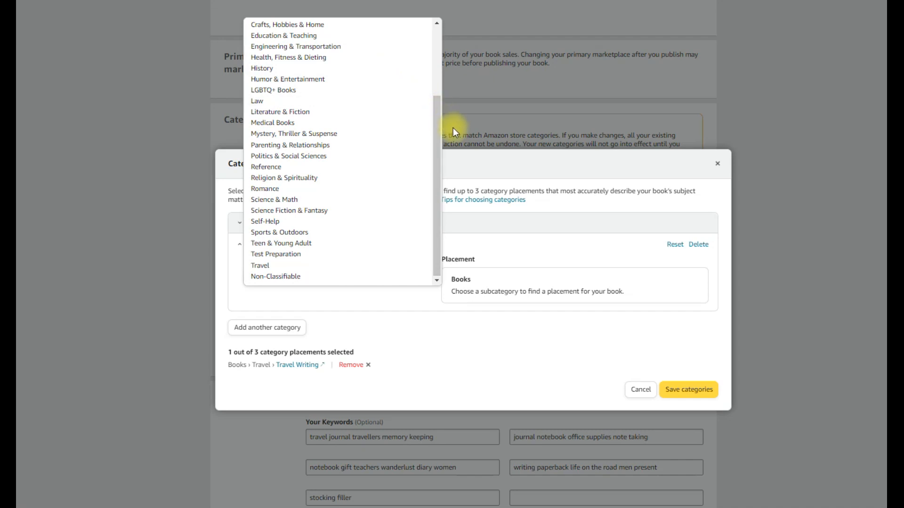
left_click_drag(439, 141, 428, 65)
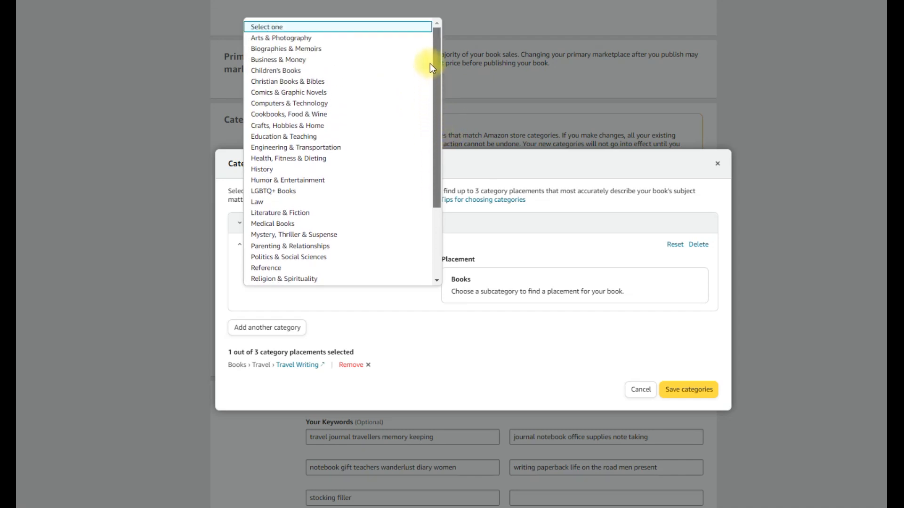
left_click(301, 126)
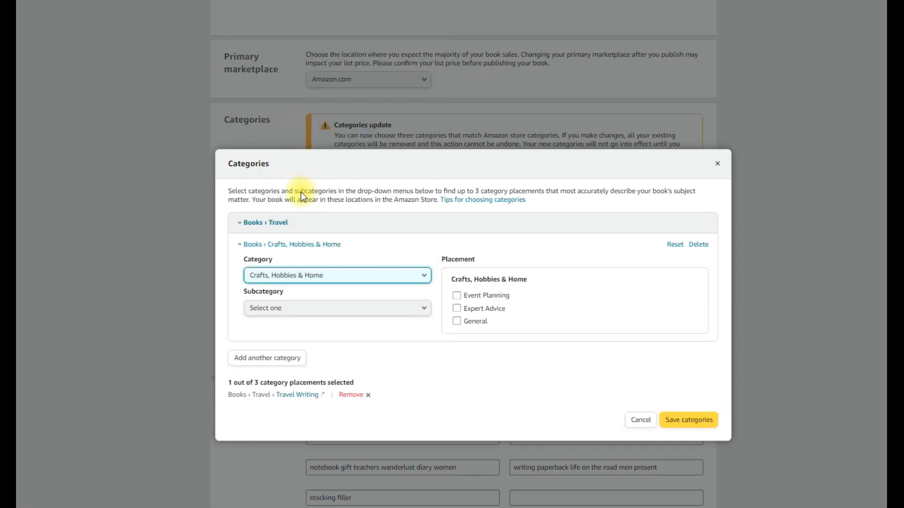
left_click(303, 309)
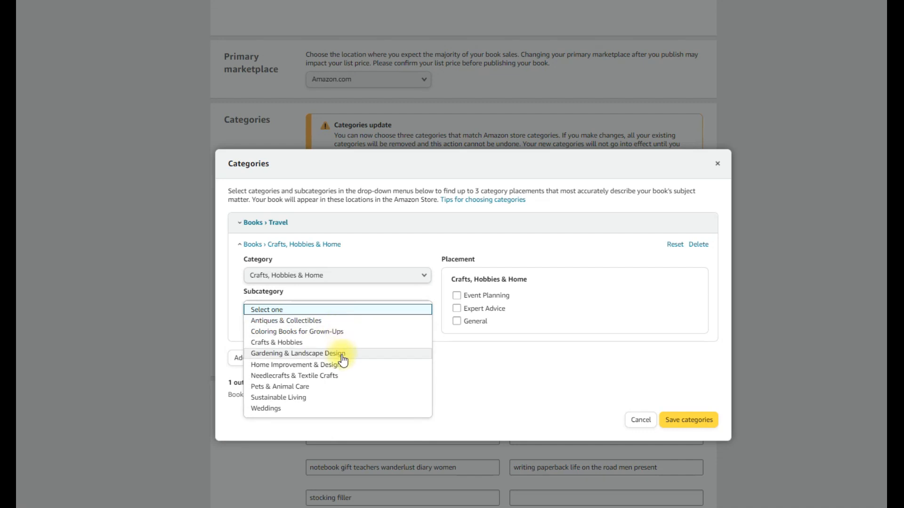
left_click(285, 343)
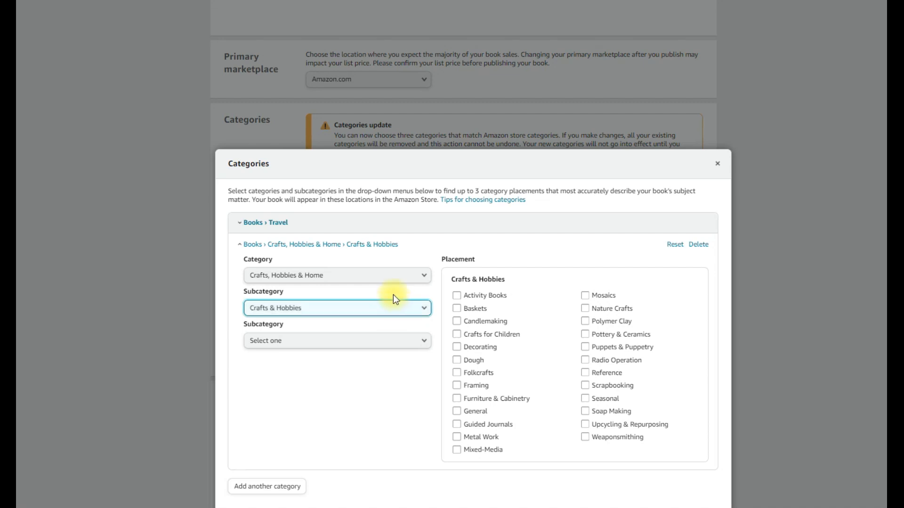
Try Reference as the second category instead
left_click(395, 276)
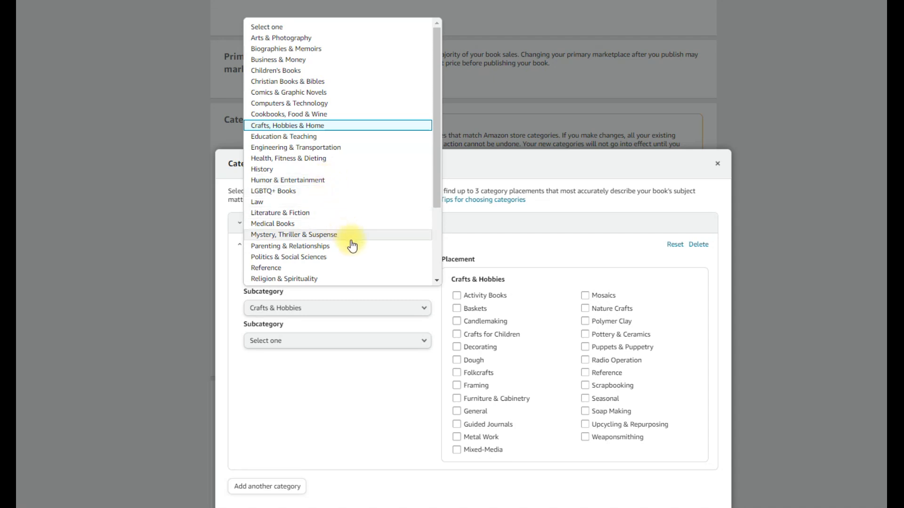
scroll(353, 246, "down", 2)
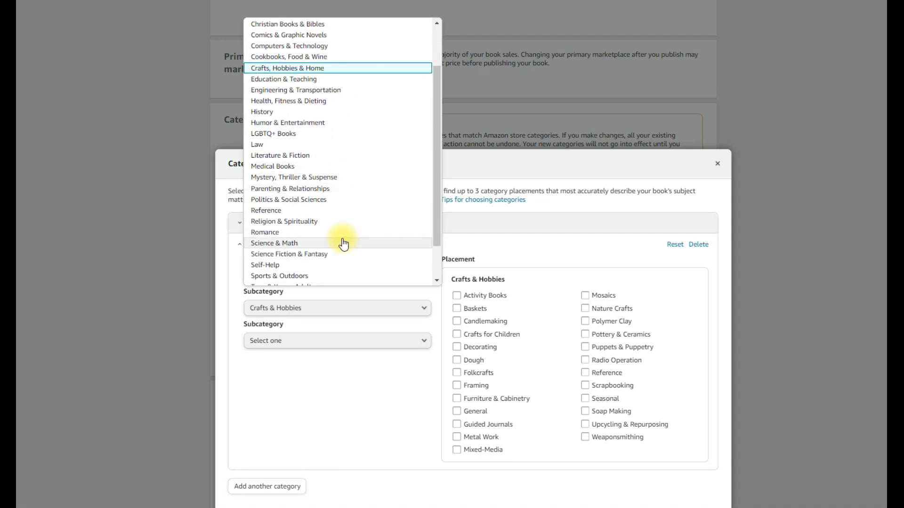
left_click(288, 213)
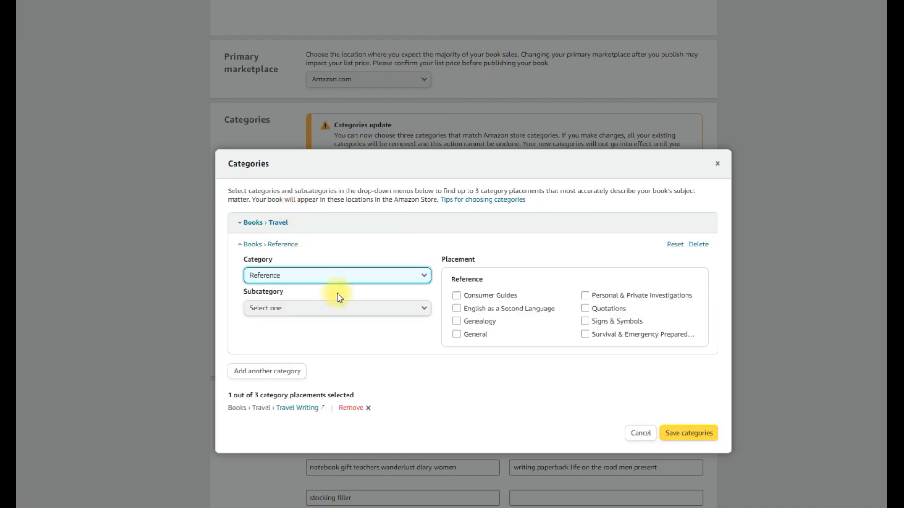
Set the second category to Self-Help and select the Journal Writing placement
left_click(337, 276)
scroll(354, 235, "down", 4)
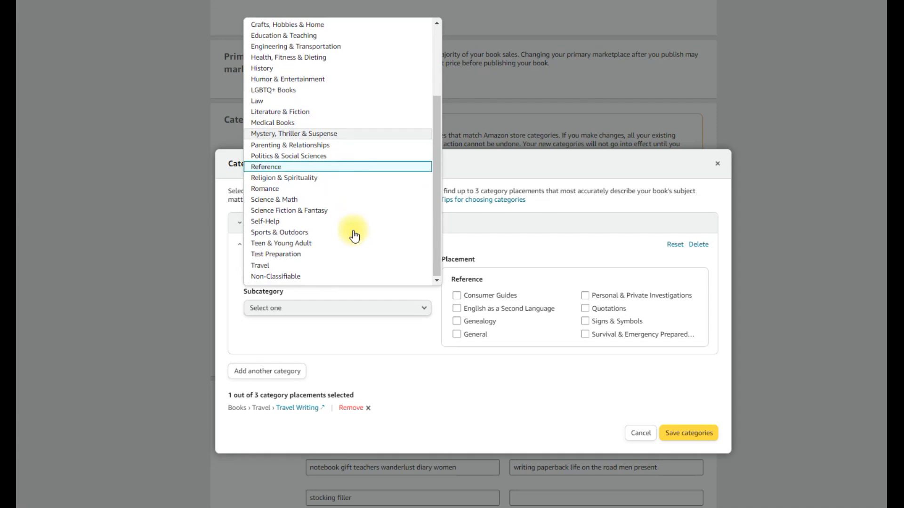
left_click(303, 221)
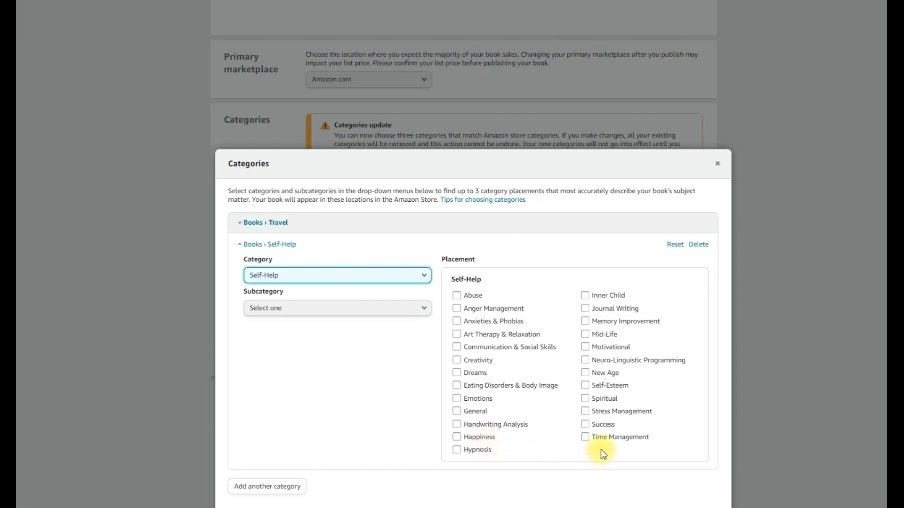
left_click(586, 309)
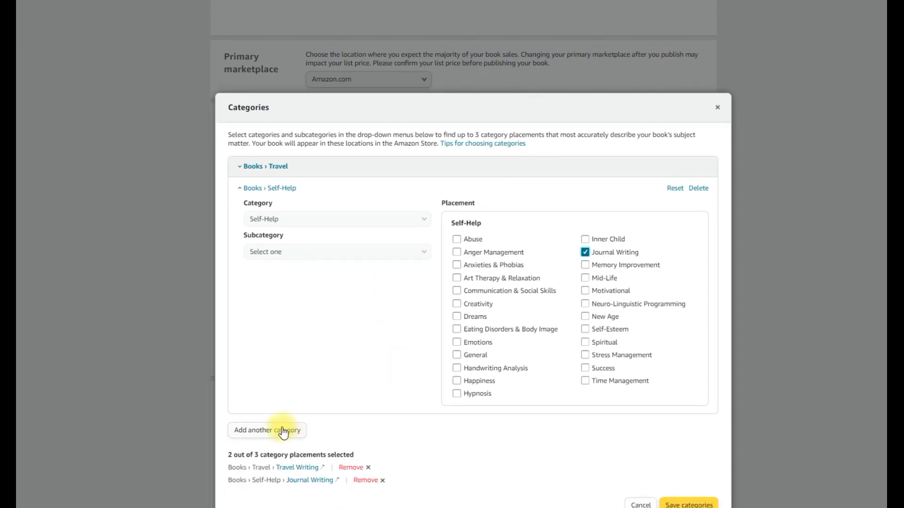
Add a third category entry and try Non-Classifiable as its category
left_click(282, 429)
left_click(328, 299)
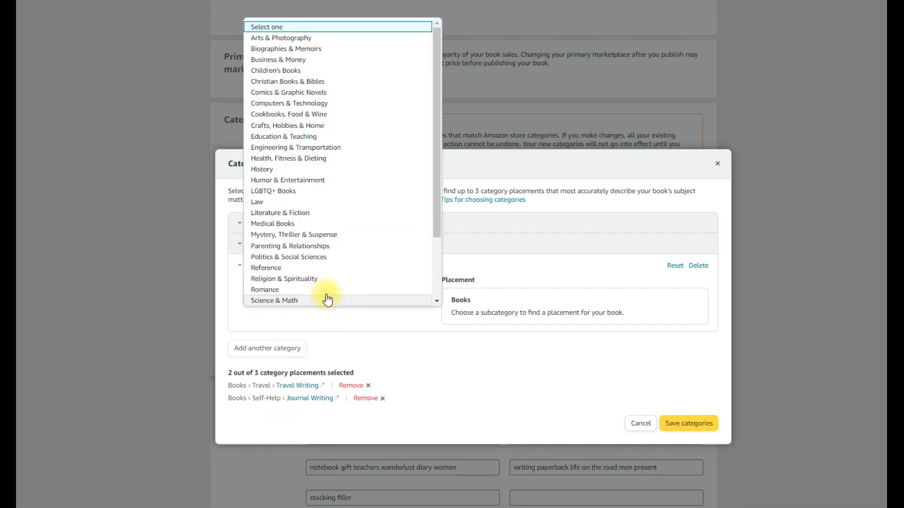
scroll(328, 299, "down", 3)
left_click(271, 296)
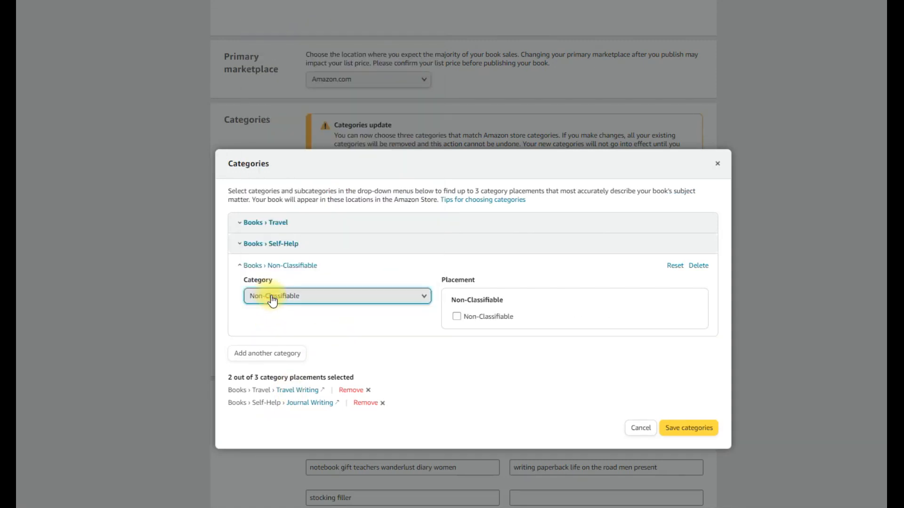
Set the third category to Travel with the General placement, and save the categories, accepting removal of the existing ones
left_click(297, 299)
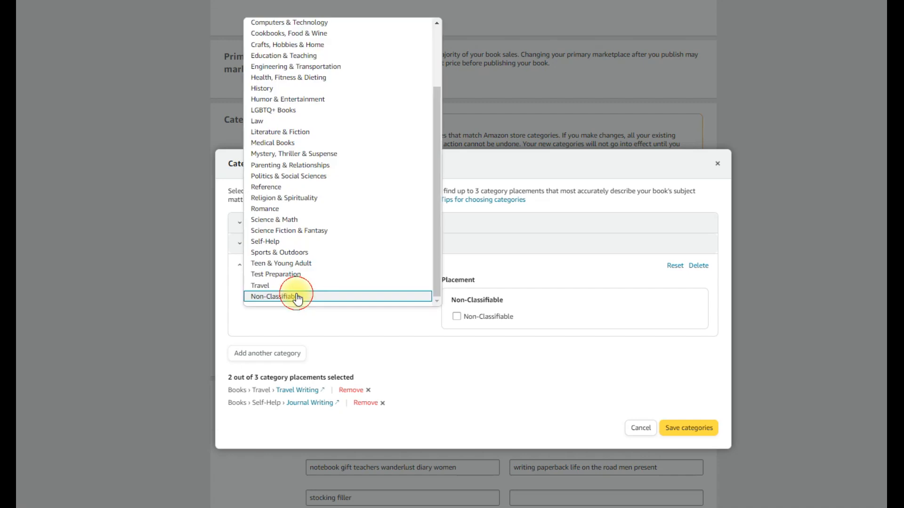
left_click(287, 286)
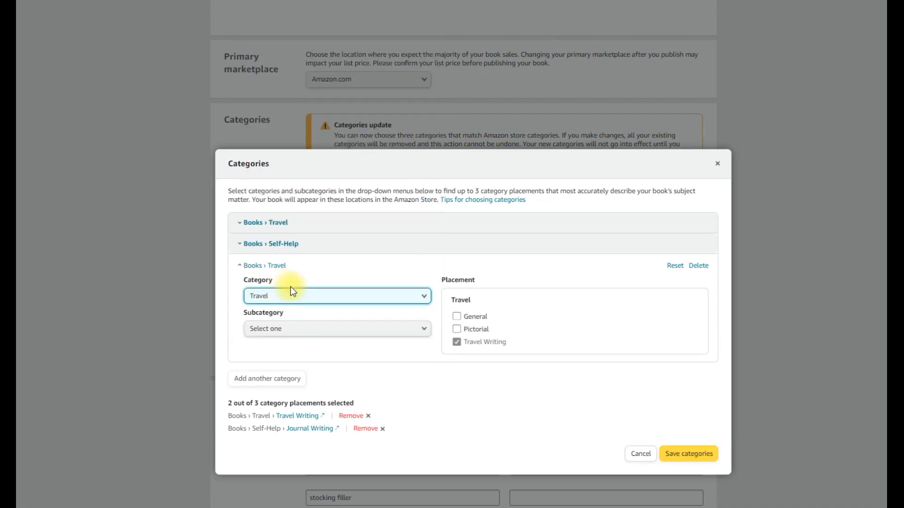
left_click(457, 316)
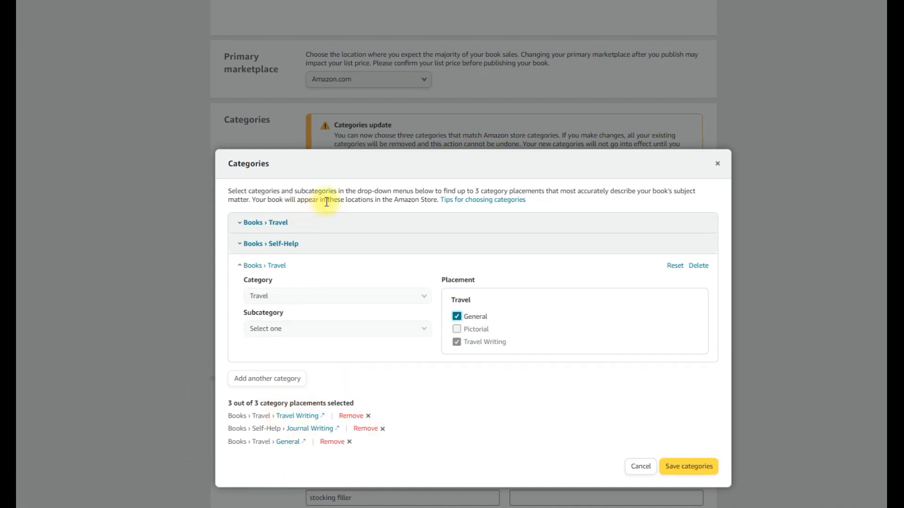
left_click(689, 467)
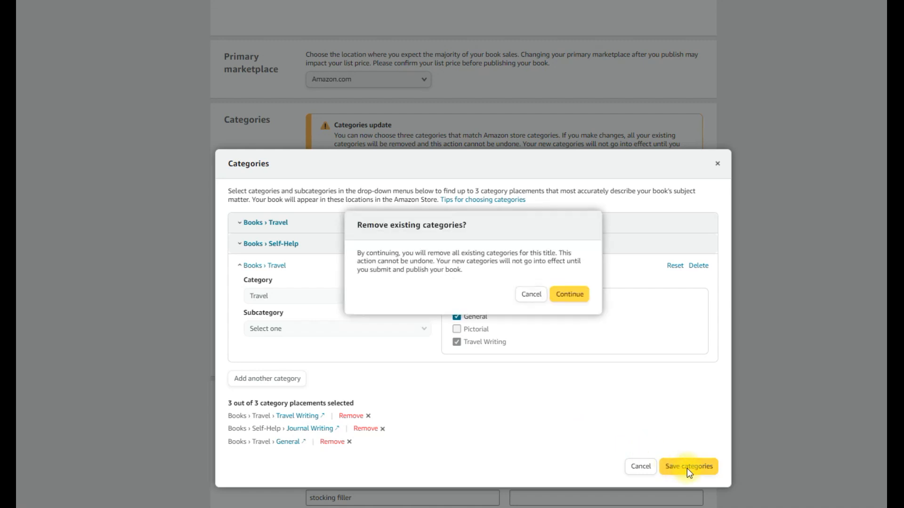
left_click(570, 295)
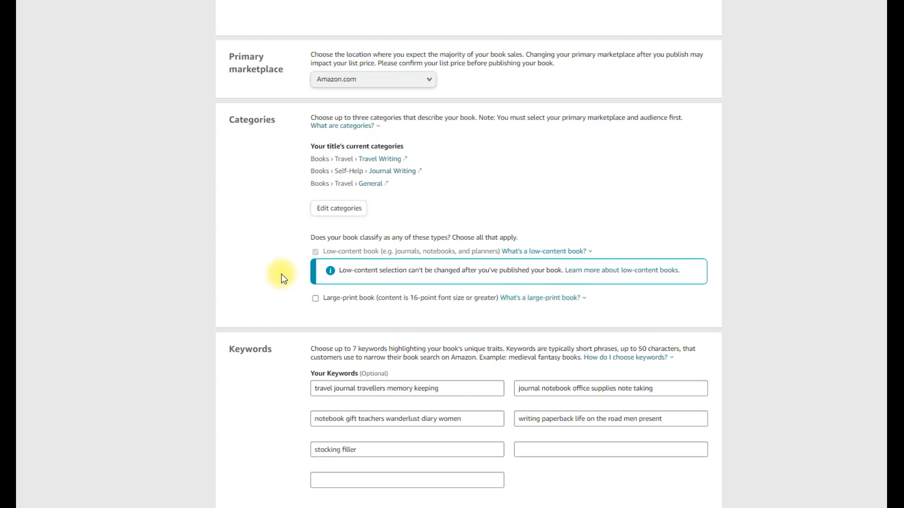
Change the first keyword to "travel journal for travellers", removing the memory keeping words
scroll(284, 278, "down", 3)
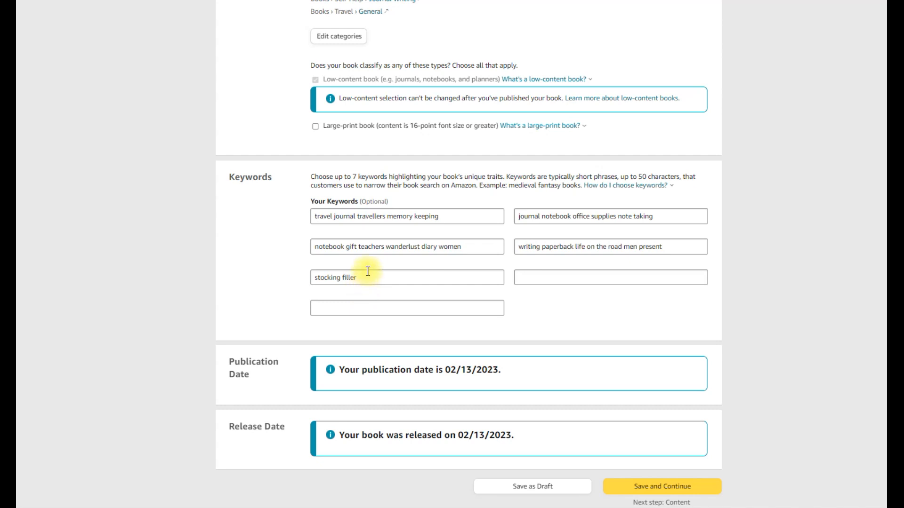
left_click(354, 216)
type("for")
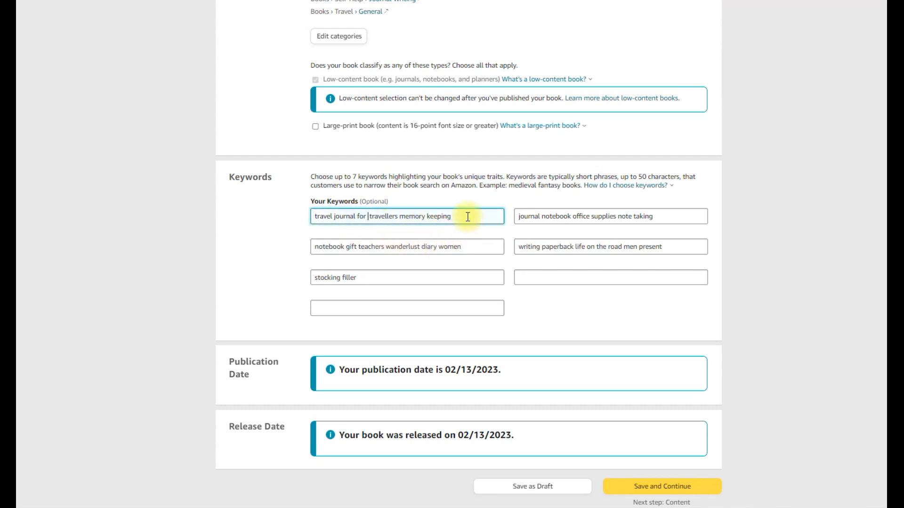
left_click_drag(466, 216, 402, 216)
key("BackSpace")
Enter "Journal for recording your travel memories" in the last empty keyword field
left_click(338, 307)
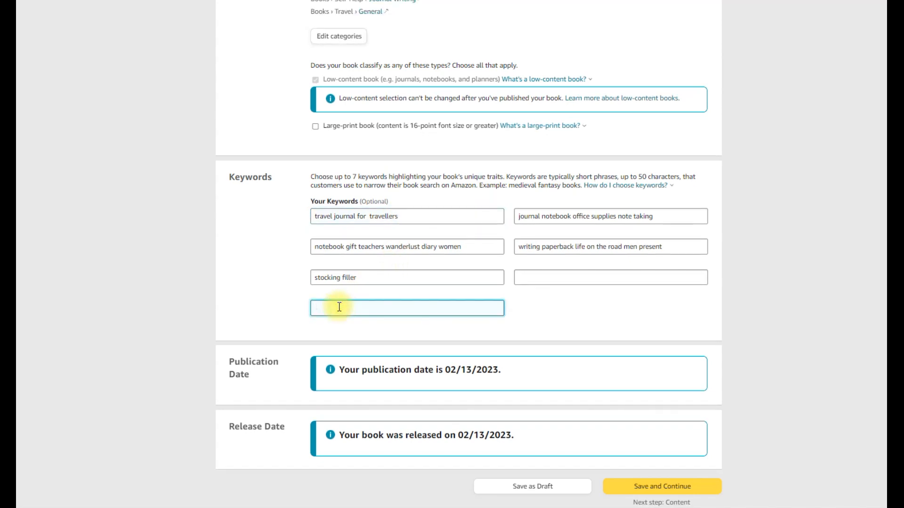
type("Journal for recording your travel em")
type("mories")
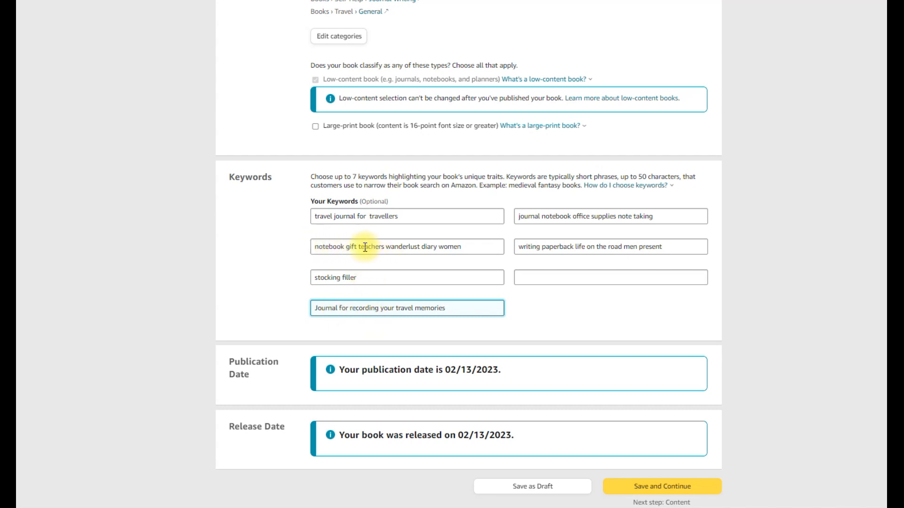
Change the notebook gift keyword to "notebook gift for people that like to travel"
left_click_drag(469, 247, 362, 247)
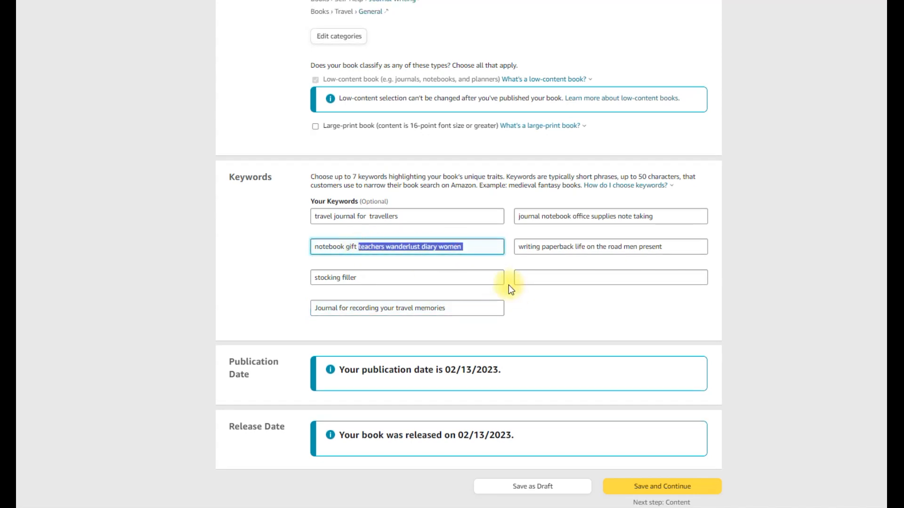
type("fo")
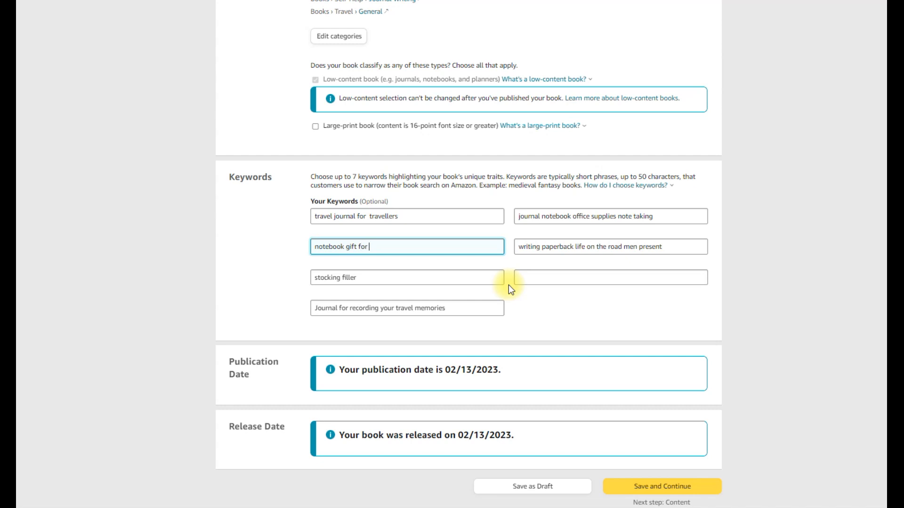
type("r people that like to travel")
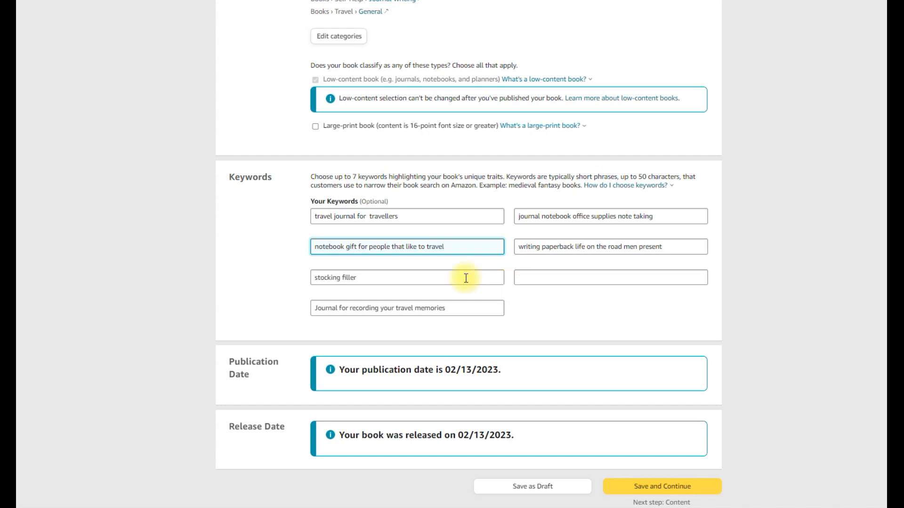
Try "gifts" in place of "stocking filler", and shorten the notebook gift keyword to "gift for people that like to travel"
left_click(367, 278)
left_click_drag(365, 278, 312, 277)
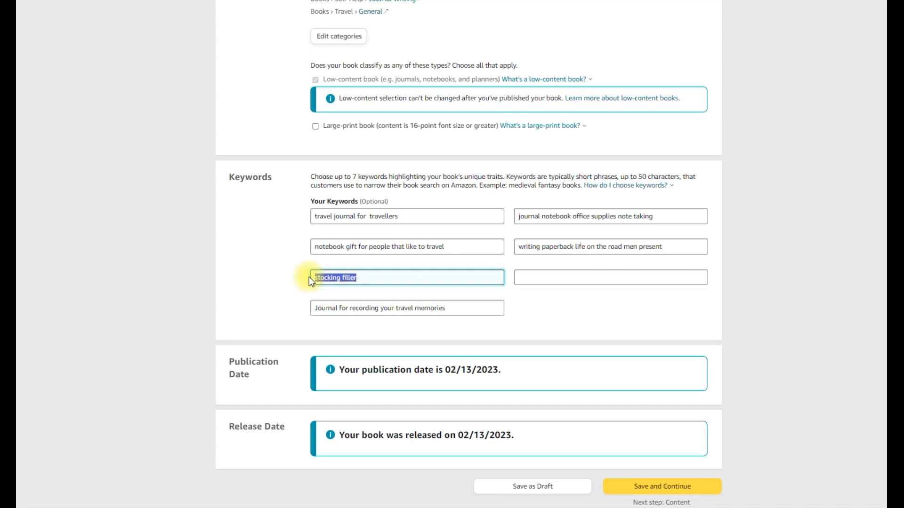
type("gifts")
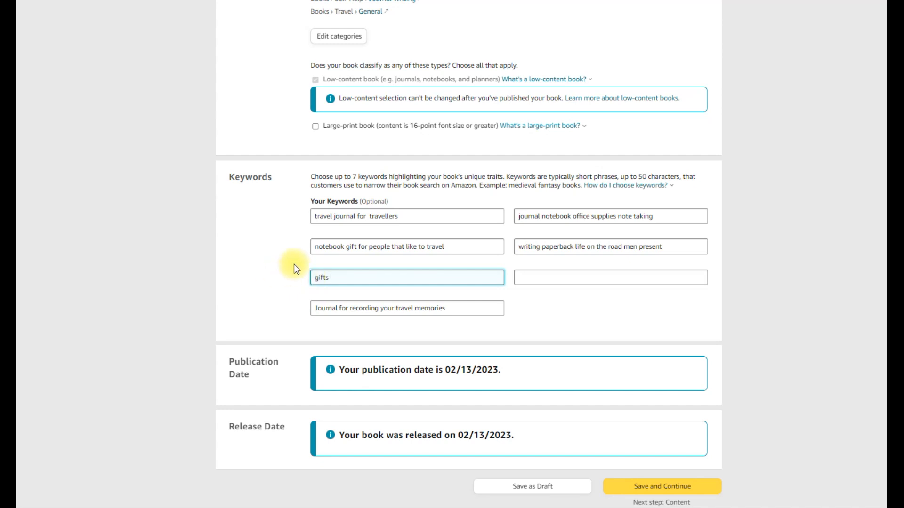
double_click(327, 248)
key("BackSpace")
Try a phrase about recording your travel memories in place of the "gifts" keyword
double_click(337, 282)
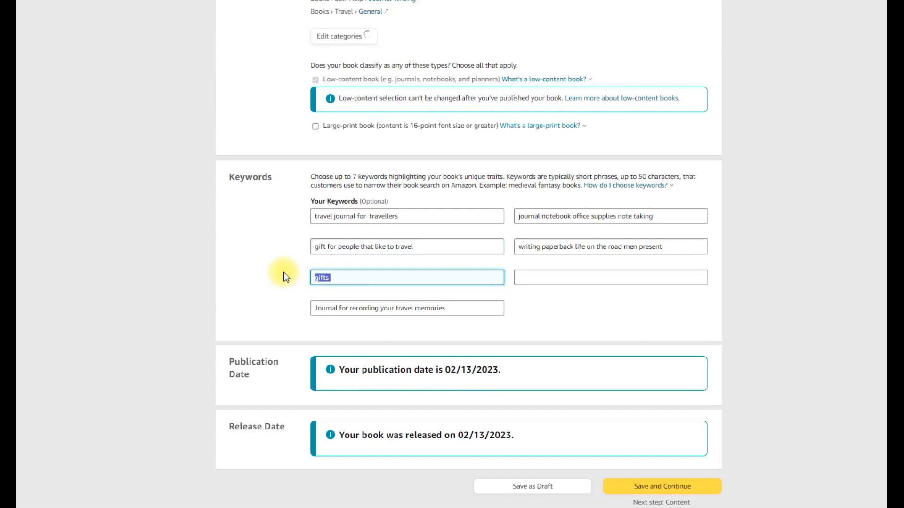
type("P")
key("BackSpace")
type("Recording f")
key("BackSpace")
type("your travel memorie")
key("BackSpace")
key("BackSpace")
key("BackSpace")
key("BackSpace")
key("BackSpace")
key("BackSpace")
key("BackSpace")
key("BackSpace")
key("BackSpace")
key("BackSpace")
Enter "Travel memory book" as the keyword below "gift for people that like to travel"
key("BackSpace")
key("BackSpace")
key("BackSpace")
key("BackSpace")
key("BackSpace")
key("BackSpace")
key("BackSpace")
key("BackSpace")
key("BackSpace")
key("BackSpace")
key("BackSpace")
key("BackSpace")
key("BackSpace")
key("BackSpace")
key("BackSpace")
key("BackSpace")
key("BackSpace")
key("BackSpace")
key("BackSpace")
type("Travek")
key("BackSpace")
type("l memory book")
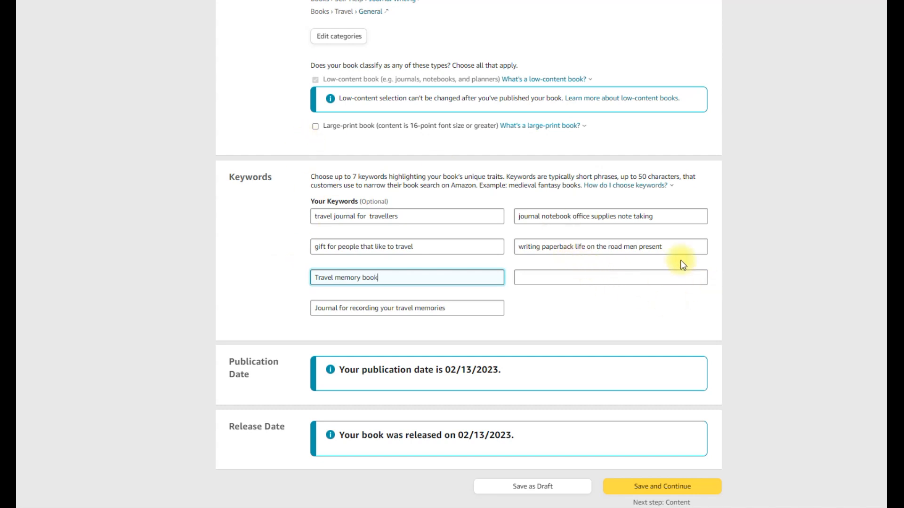
Clear the "writing paperback life on the road men present" keyword, and save the paperback details to continue to the content stage
left_click_drag(678, 245, 518, 246)
key("BackSpace")
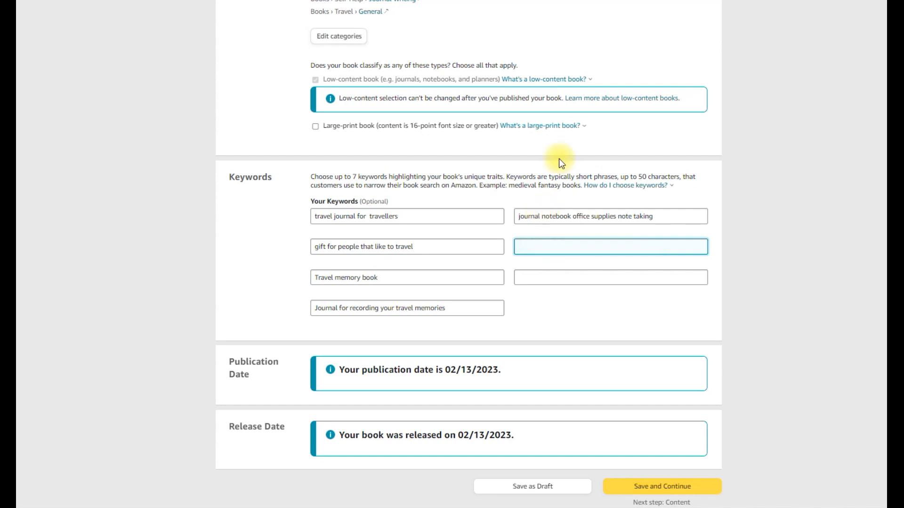
scroll(683, 292, "down", 3)
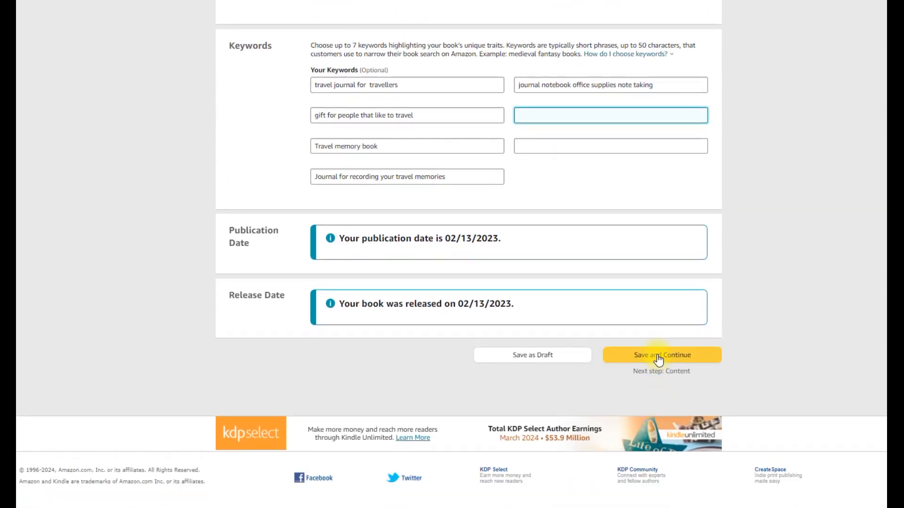
left_click(658, 357)
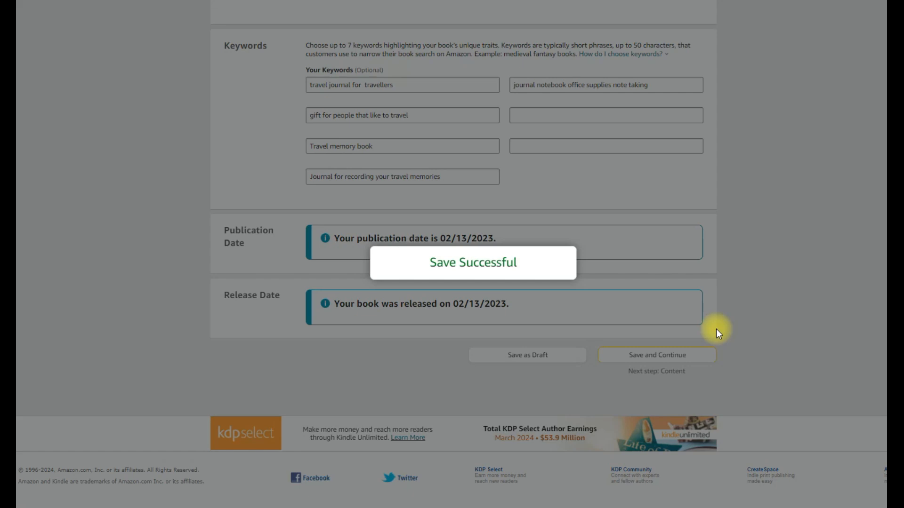
Look through the paperback content settings and continue to the rights and pricing stage
scroll(716, 329, "down", 8)
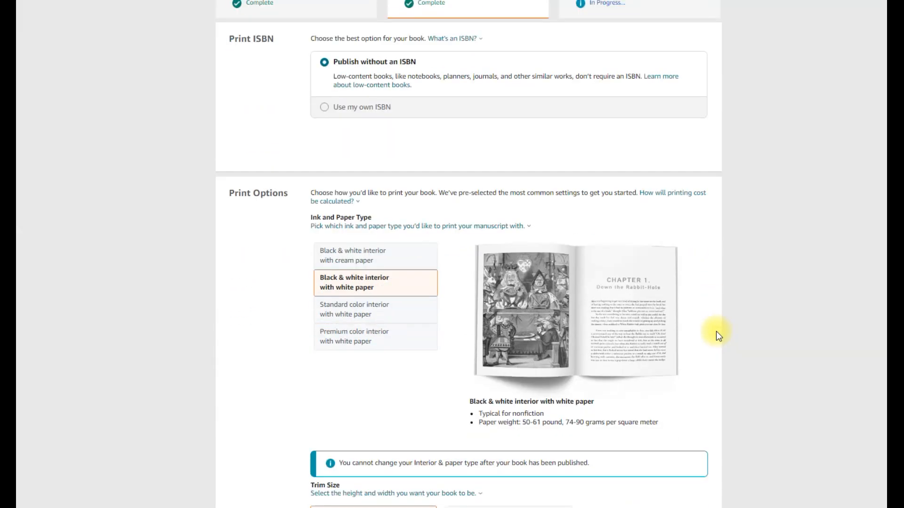
scroll(710, 340, "down", 20)
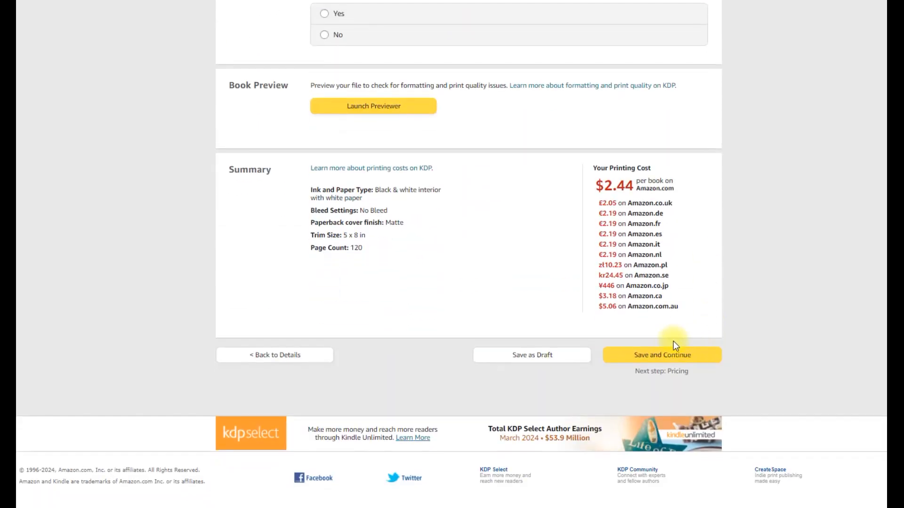
left_click(675, 353)
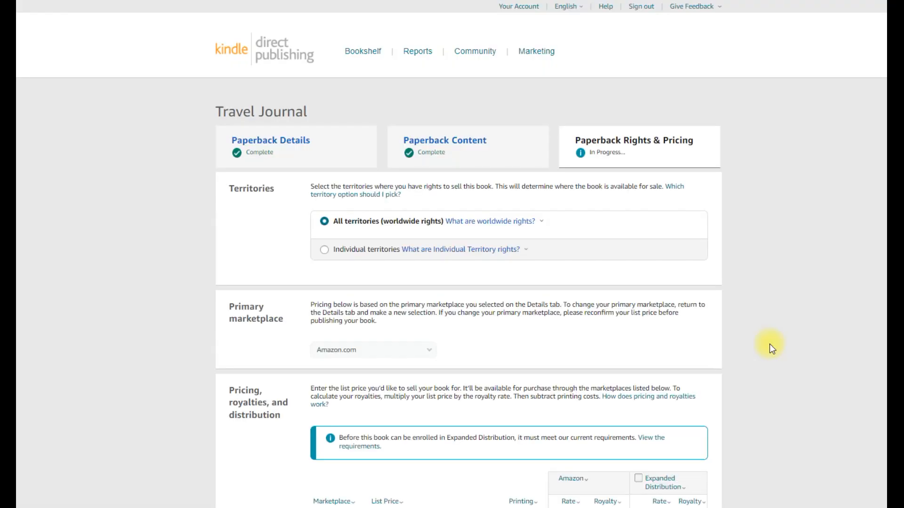
Set the Amazon.com list price to 5.99 USD
scroll(792, 329, "down", 6)
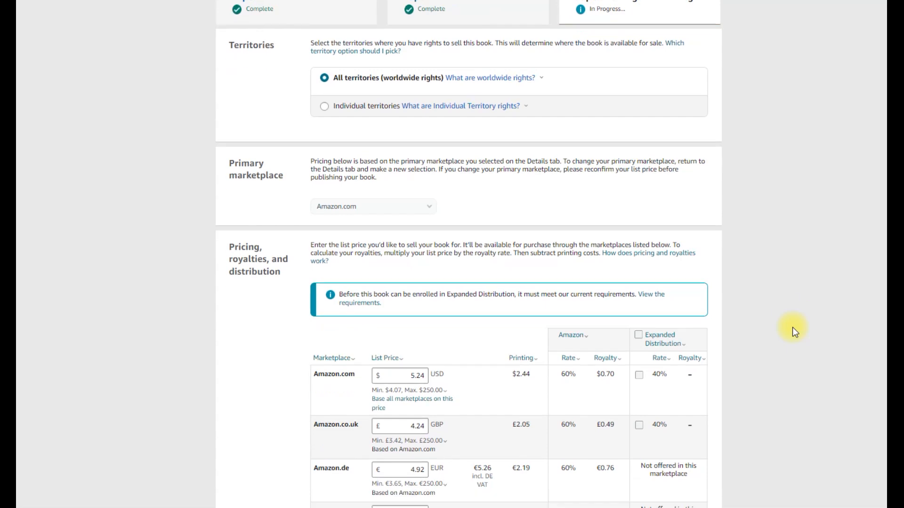
scroll(792, 327, "down", 2)
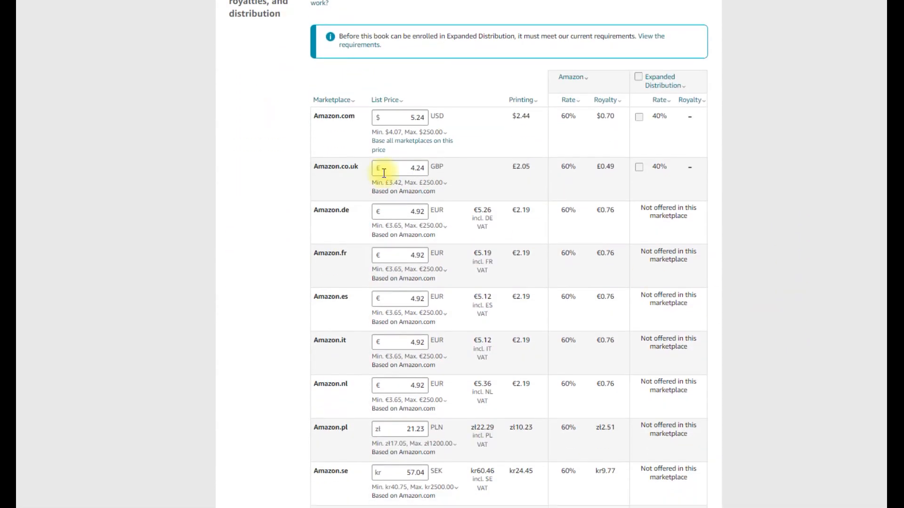
double_click(411, 119)
type("5.9")
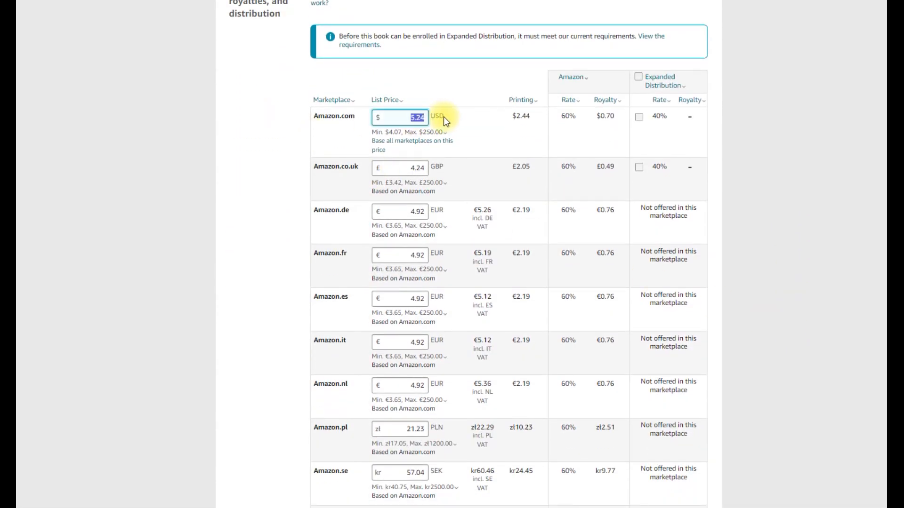
type("9")
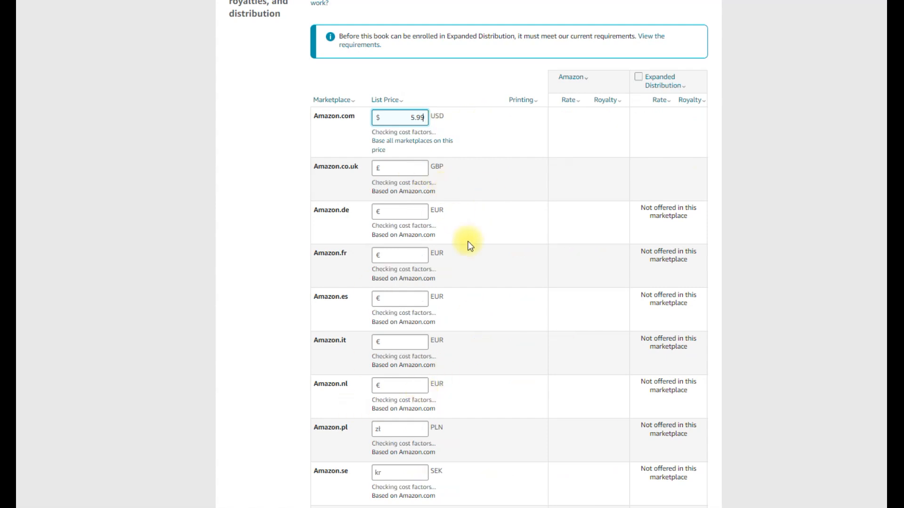
Set the Amazon.com.au list price to 10.90 AUD
scroll(466, 309, "down", 5)
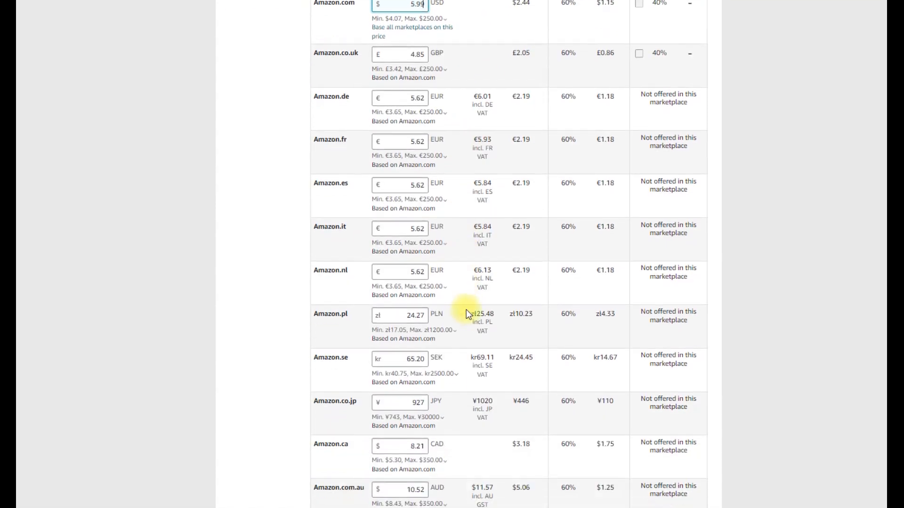
scroll(466, 309, "down", 1)
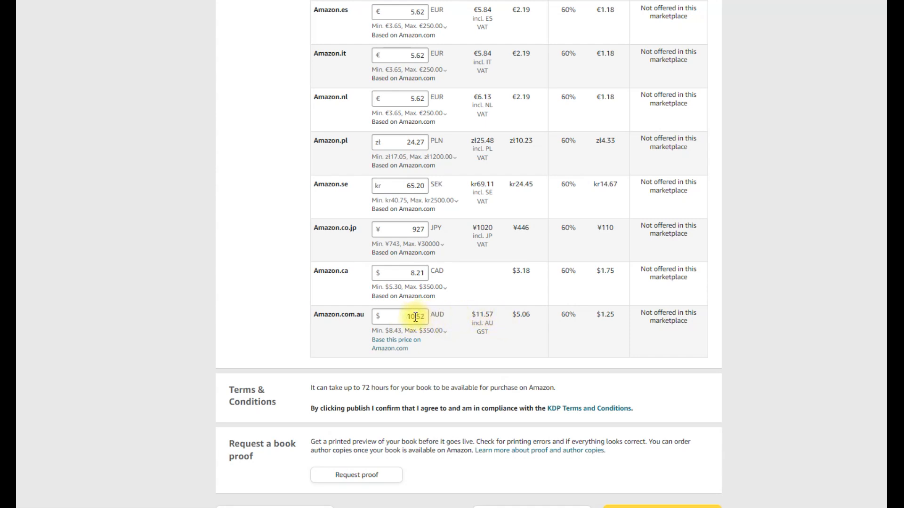
left_click_drag(418, 317, 424, 317)
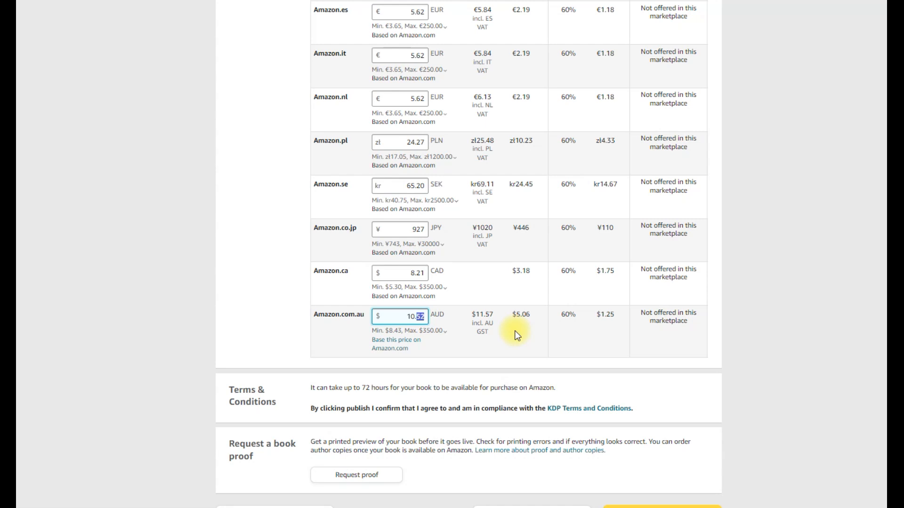
type("90")
Check the marketplace prices, submit the updated paperback for publishing, and dismiss the submission notice
scroll(806, 299, "up", 6)
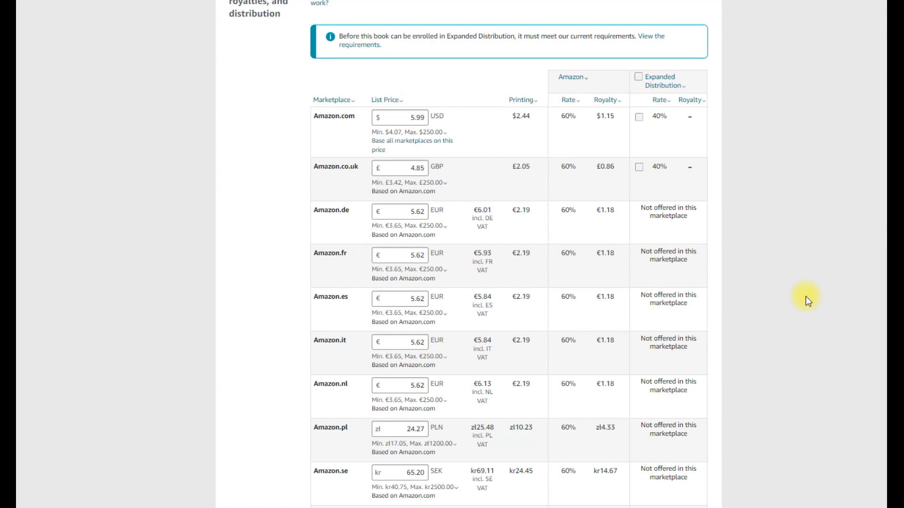
scroll(806, 297, "down", 9)
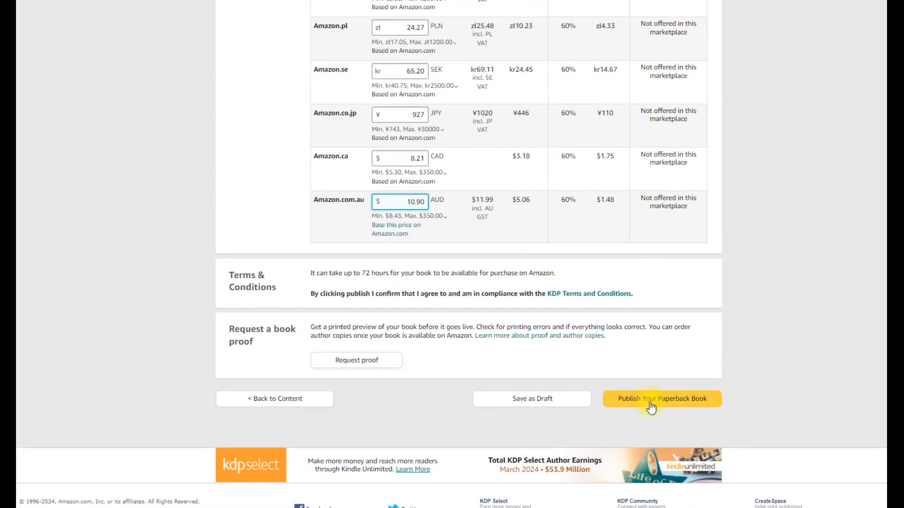
left_click(650, 403)
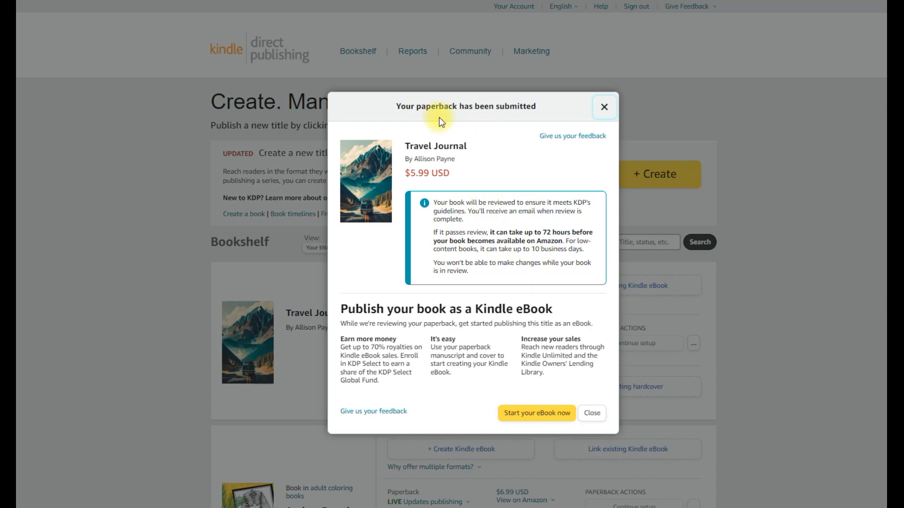
left_click(592, 412)
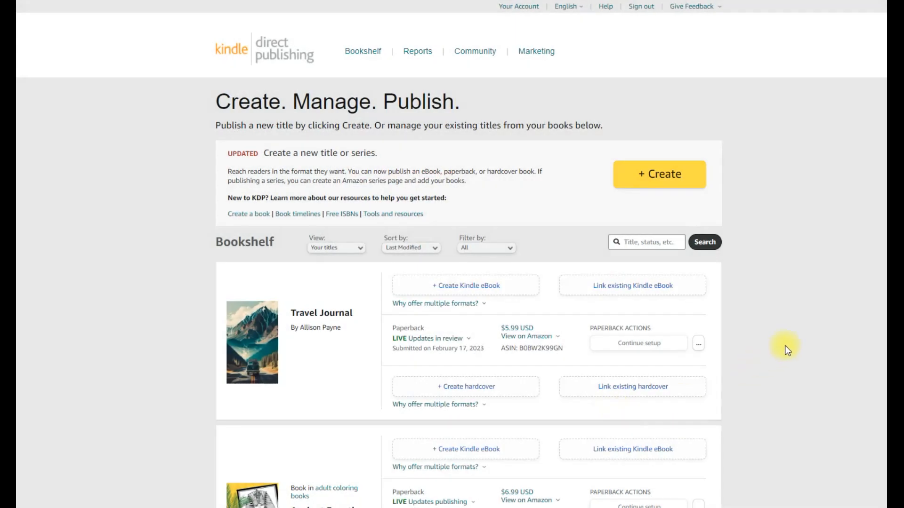
Check the Travel Journal paperback's update status details and the Ancient Egyptian coloring book's Amazon viewing options on the bookshelf
left_click(444, 339)
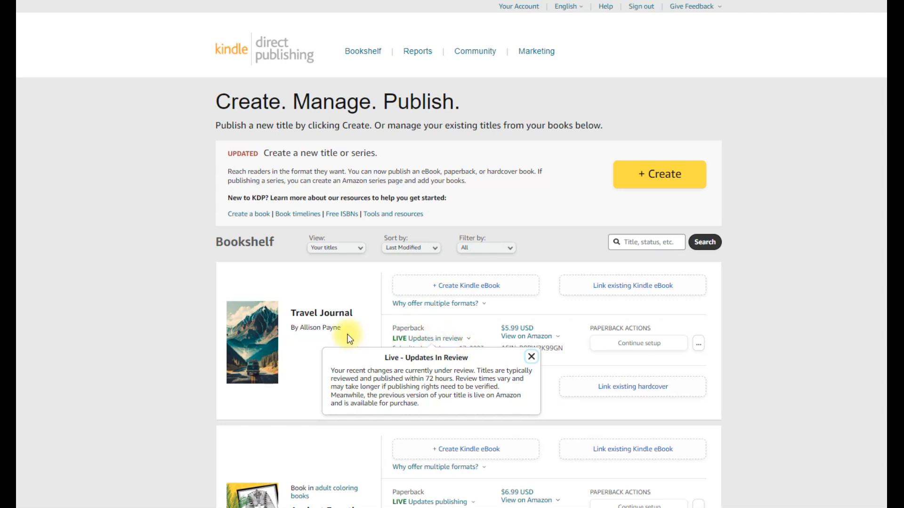
left_click(312, 353)
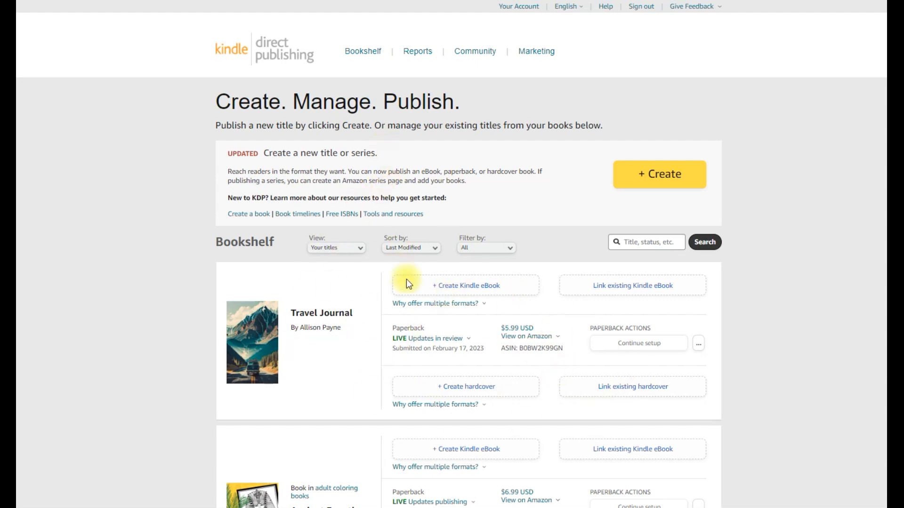
scroll(341, 330, "down", 2)
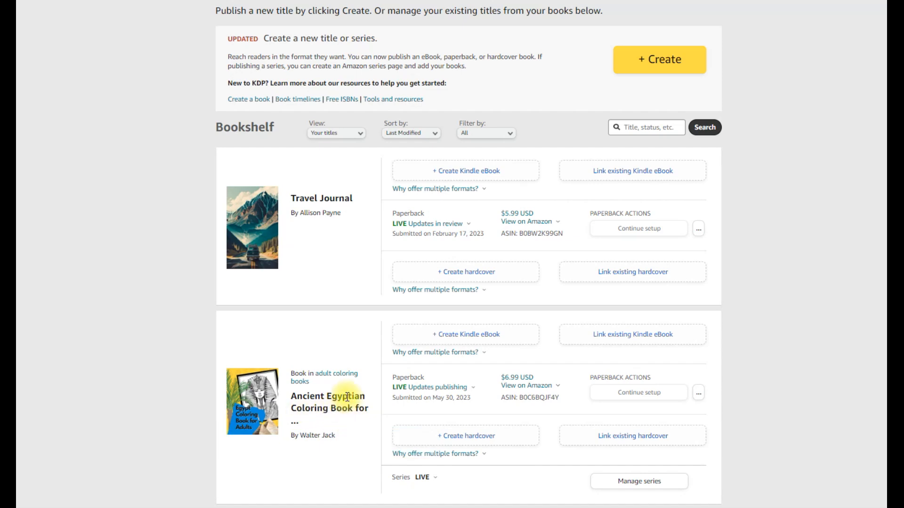
left_click(526, 386)
left_click(803, 369)
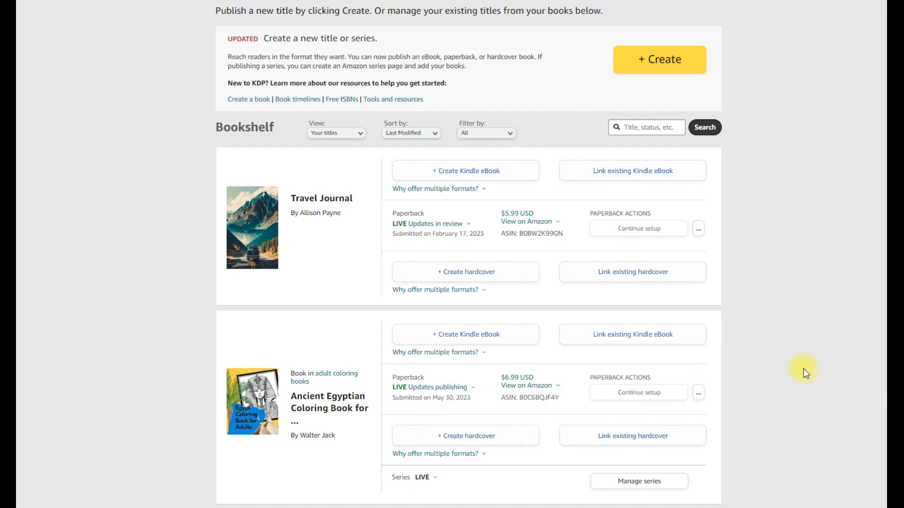